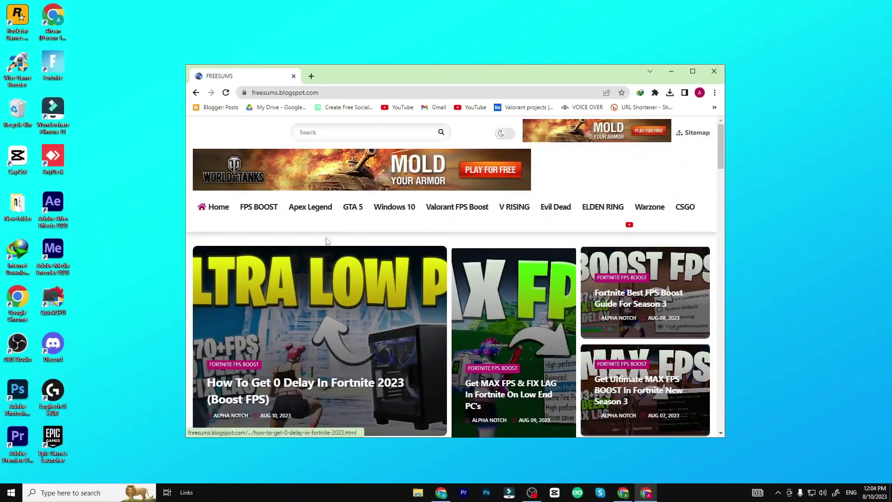
Step: Open the "How To Get 0 Delay In Fortnite 2023 (Boost FPS)" article and go to its pack download link
click(321, 319)
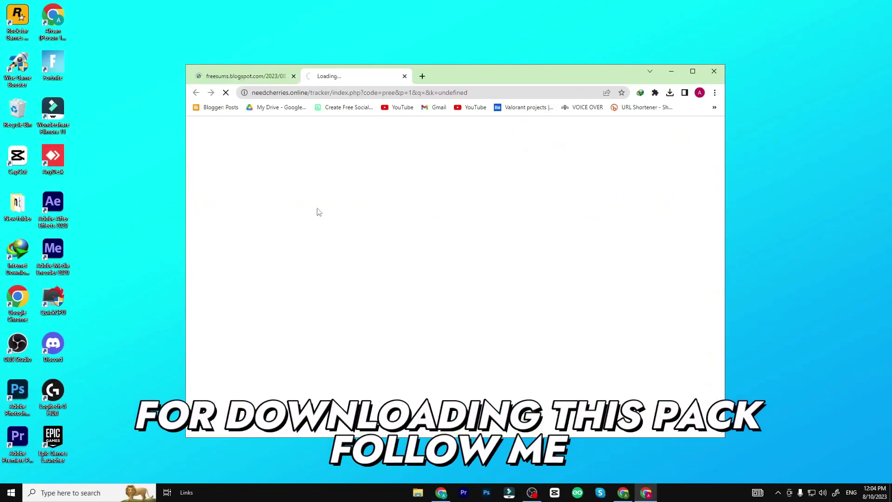
click(268, 75)
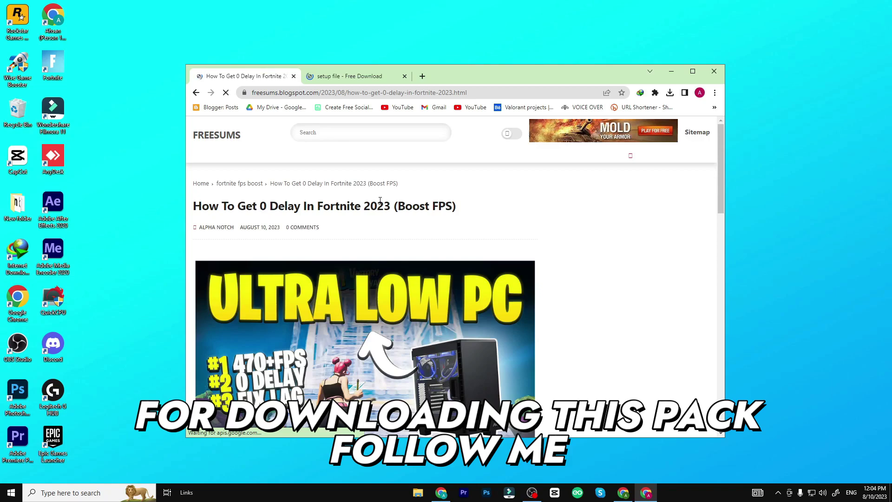
scroll(367, 298, down, 12)
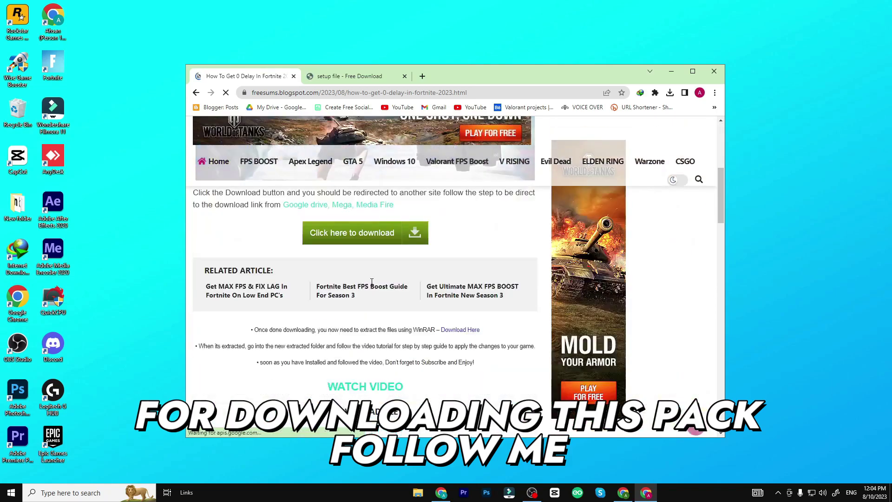
click(365, 331)
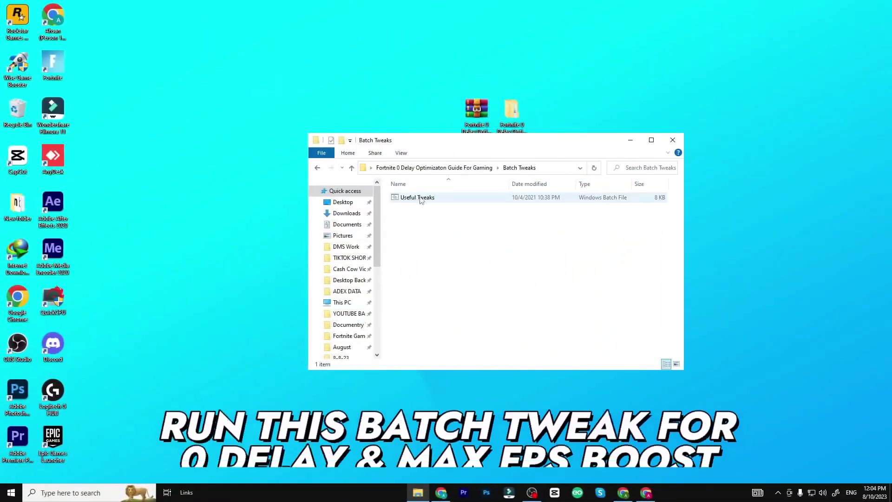
Step: Run the Useful Tweaks batch file from the Batch Tweaks folder of the optimization pack
click(418, 198)
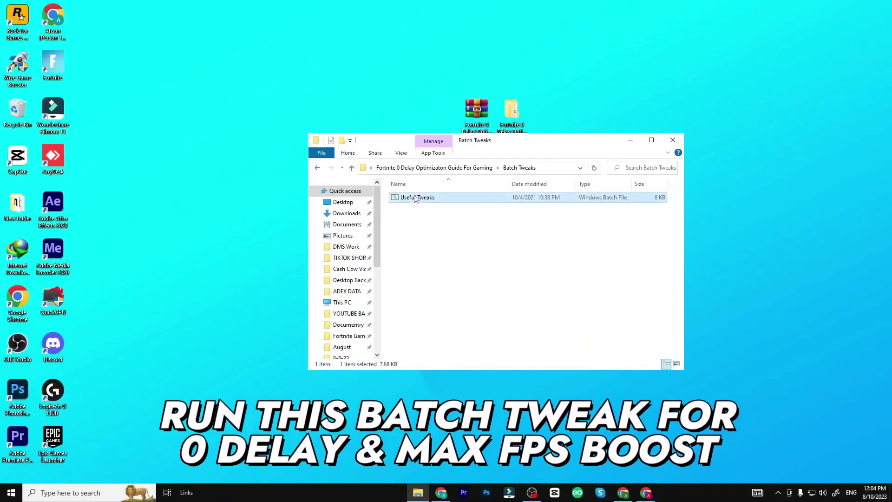
right_click(416, 198)
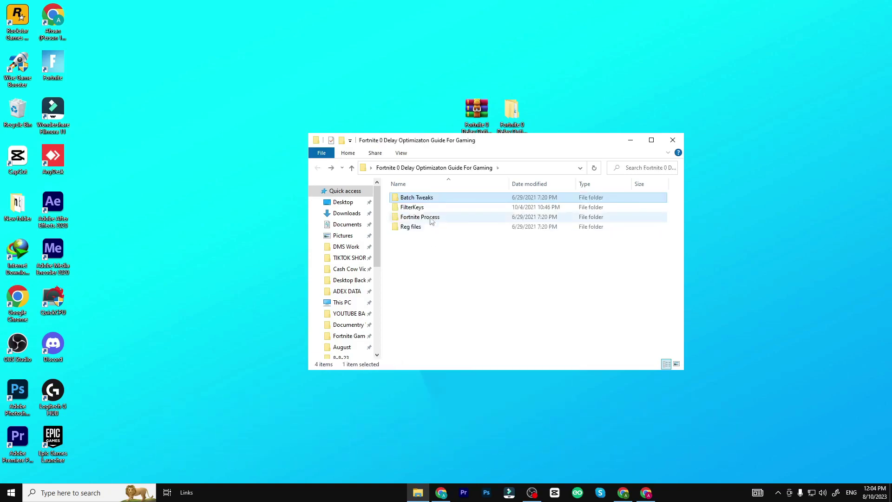
Step: Open FilterKeysSetter from the FilterKeys folder, enable only the On and Available flags, and set Ignore under to 0 ms
double_click(419, 208)
double_click(425, 203)
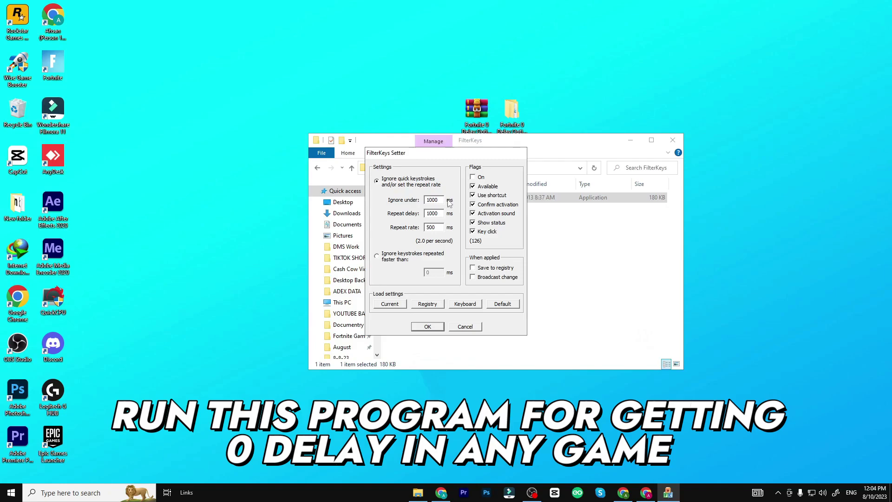
click(472, 195)
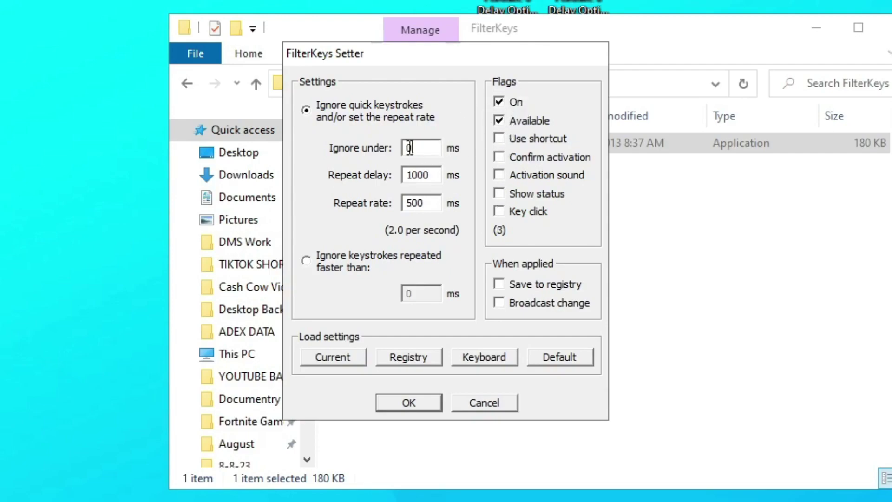
Step: Set the repeat delay to 150 ms and repeat rate to 25 ms, enable Save to registry, and apply the FilterKeys settings
text(1)
drag(434, 204, 404, 203)
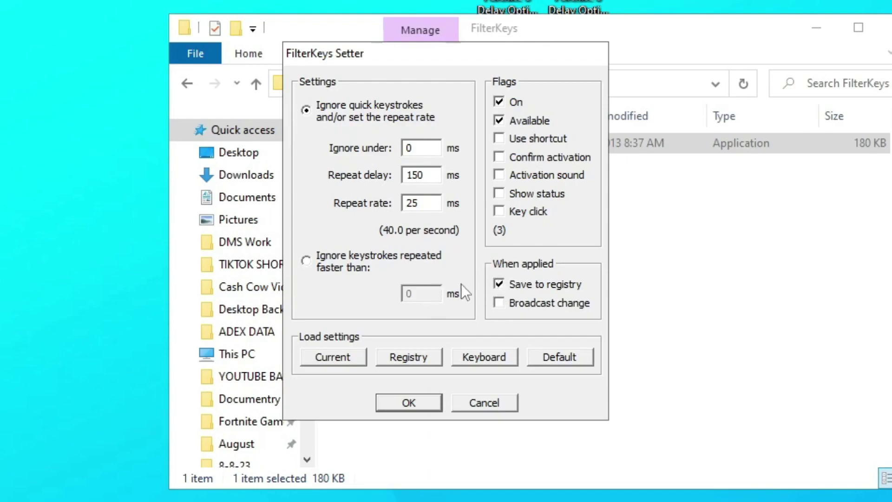
click(409, 403)
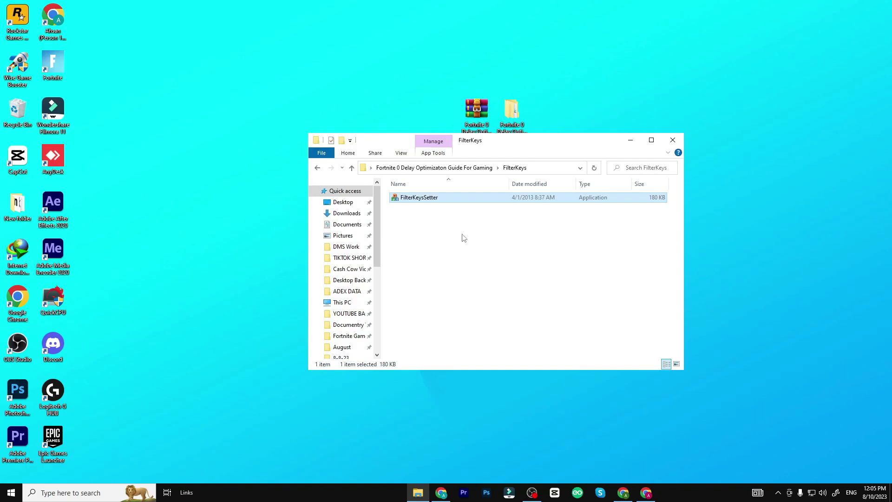
Step: Go to the pack's Fortnite Process folder and run the FortniteHighPriority registry file
key(alt+Left)
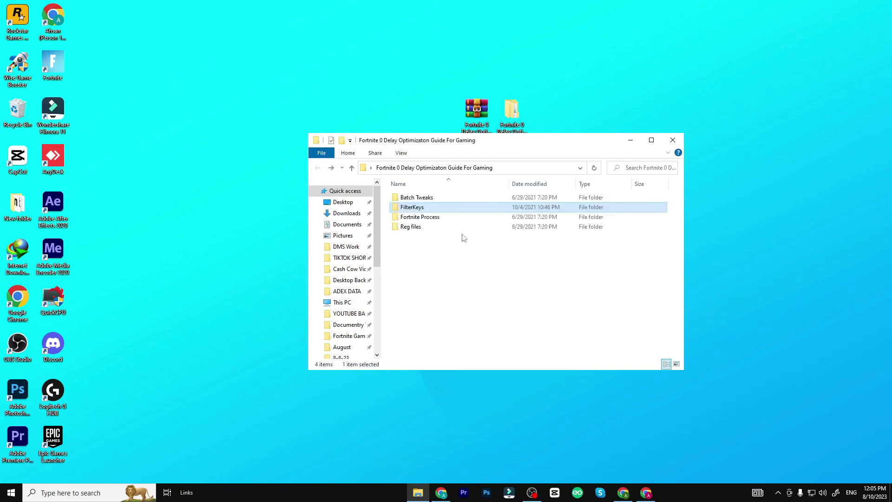
double_click(421, 216)
drag(427, 246, 452, 203)
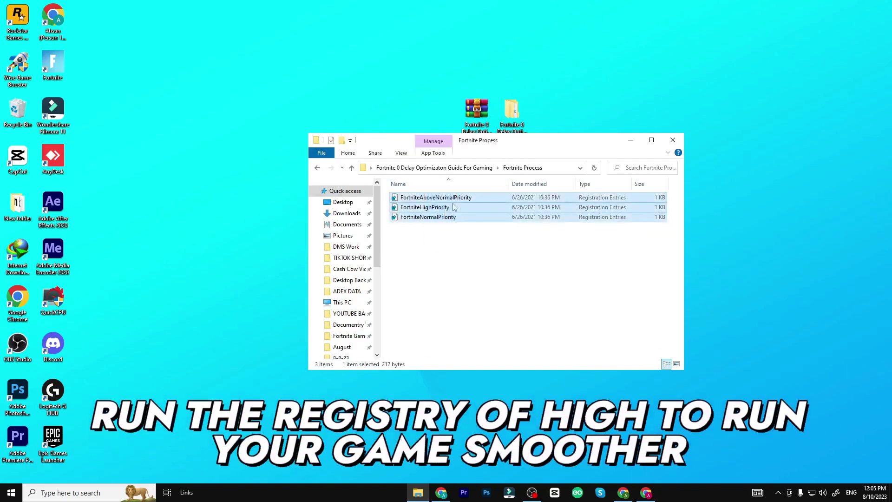
right_click(453, 203)
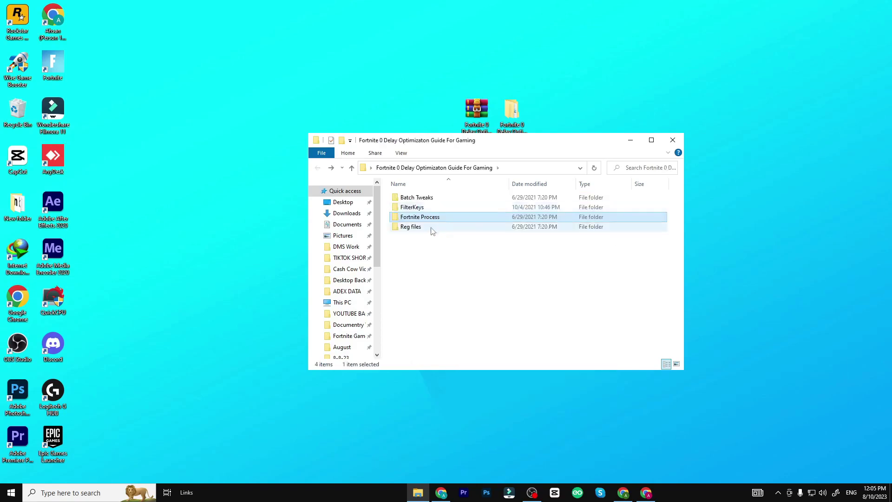
Step: Run the Disable DVR 1, Disable DVR 2, fullscreenfix and Game Optimizations registry files from the Reg files folder
double_click(434, 228)
drag(426, 253, 443, 240)
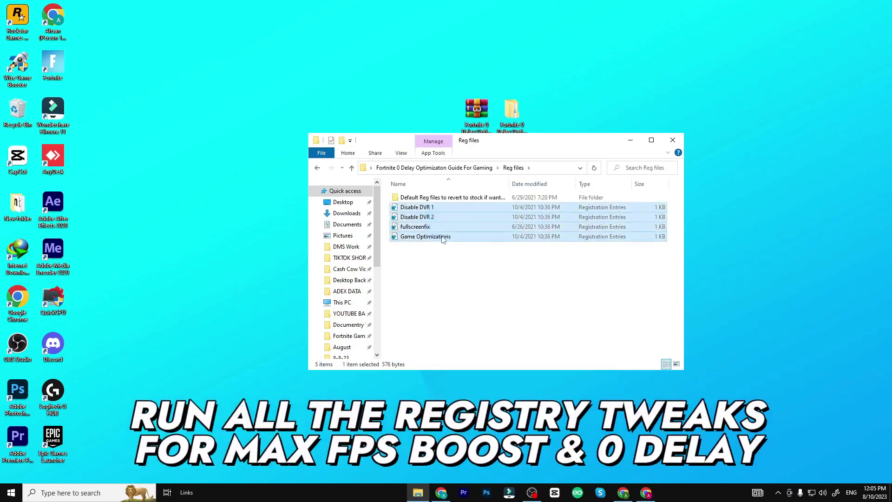
right_click(441, 212)
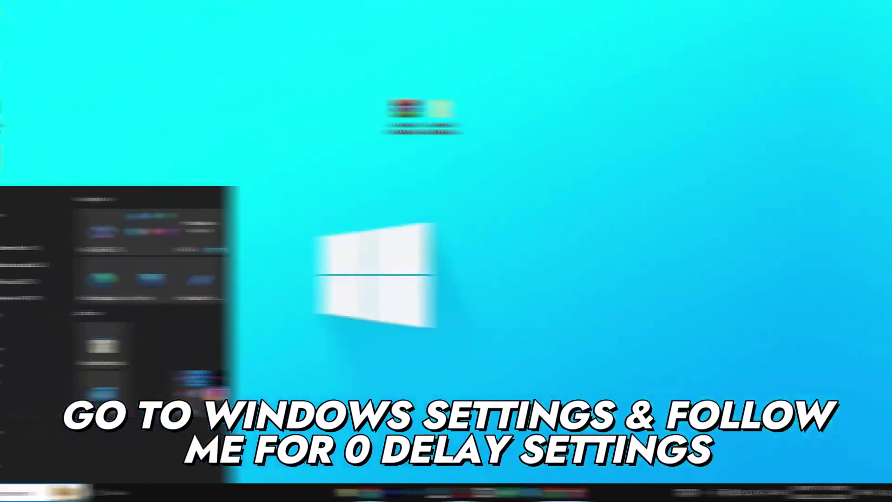
Step: Open the Windows privacy settings and turn off the general options for language list access and app launch tracking
click(12, 448)
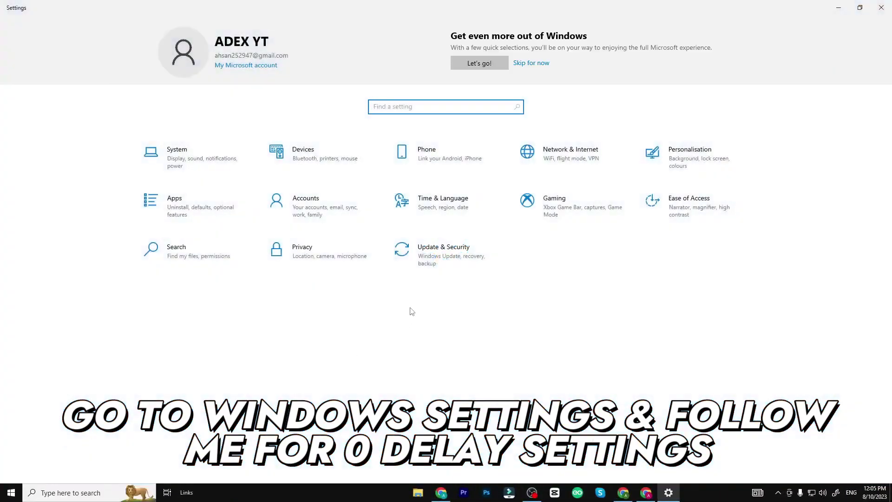
click(333, 255)
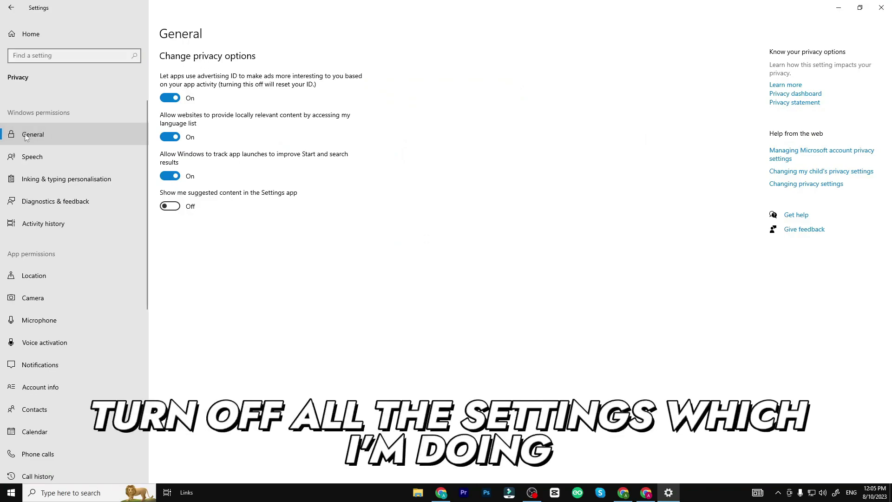
click(176, 138)
click(171, 176)
Step: Check that Speech and Inking & typing personalisation are off, and turn off Improve inking and typing under Diagnostics & feedback
click(66, 157)
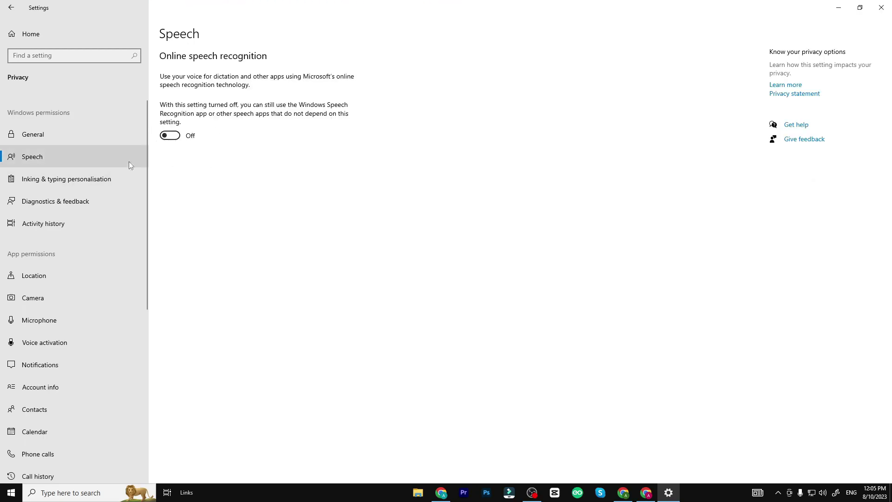
click(116, 179)
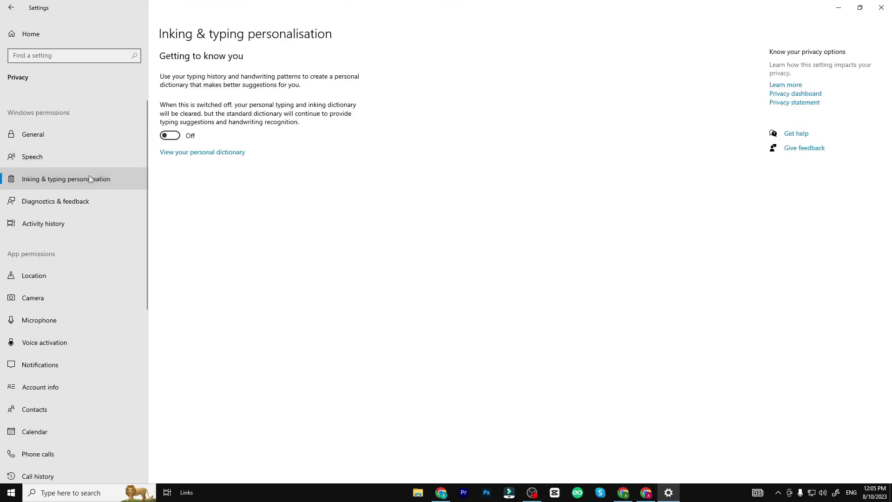
click(89, 201)
scroll(191, 211, down, 2)
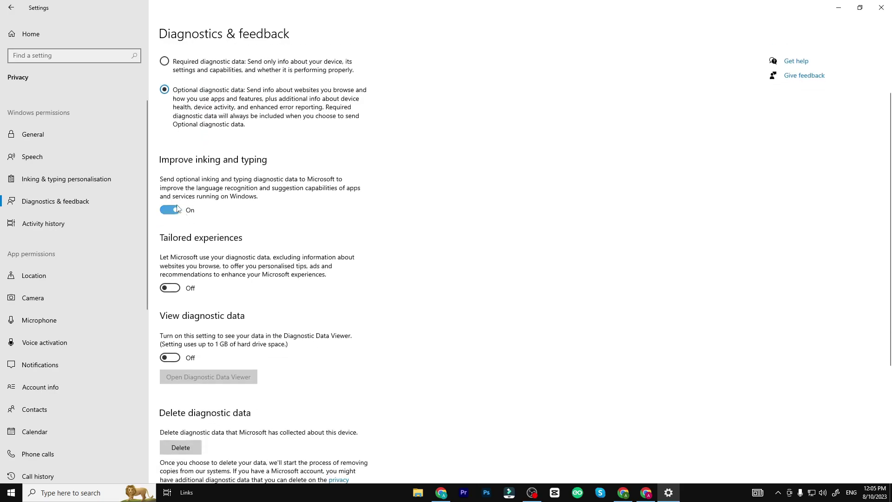
Step: Go through the Activity history and Location privacy settings, and turn off app access to the camera
click(79, 220)
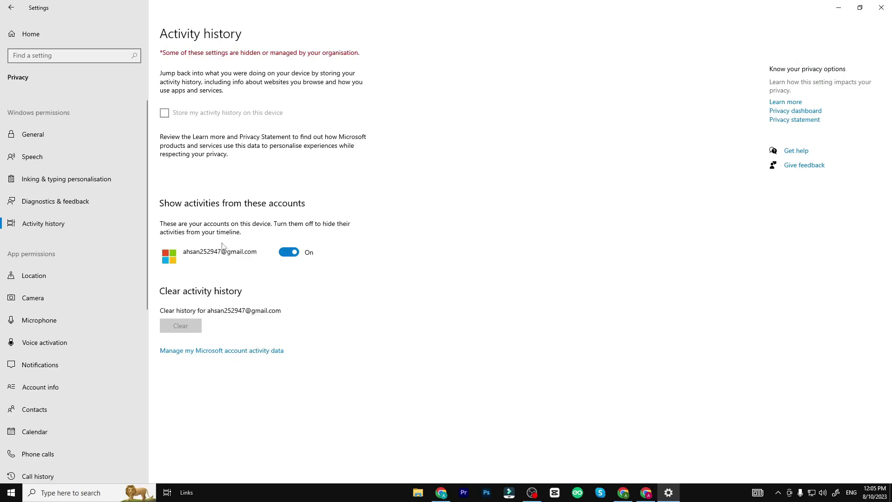
click(40, 274)
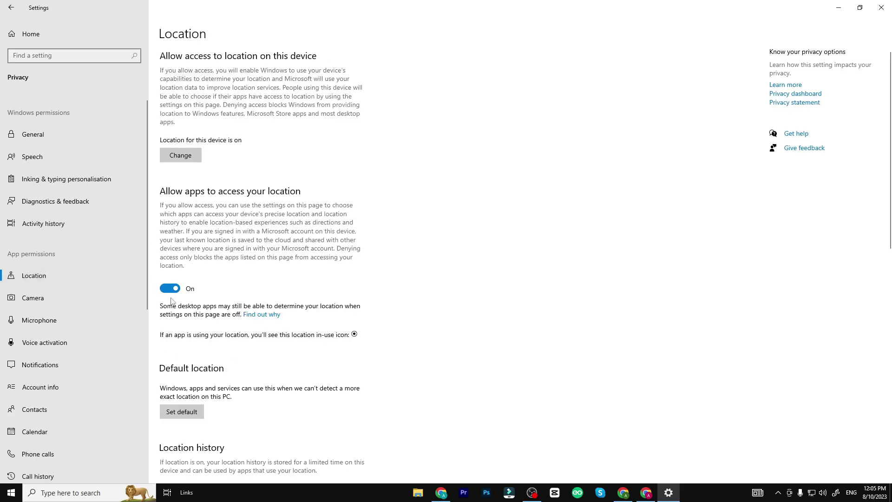
click(74, 293)
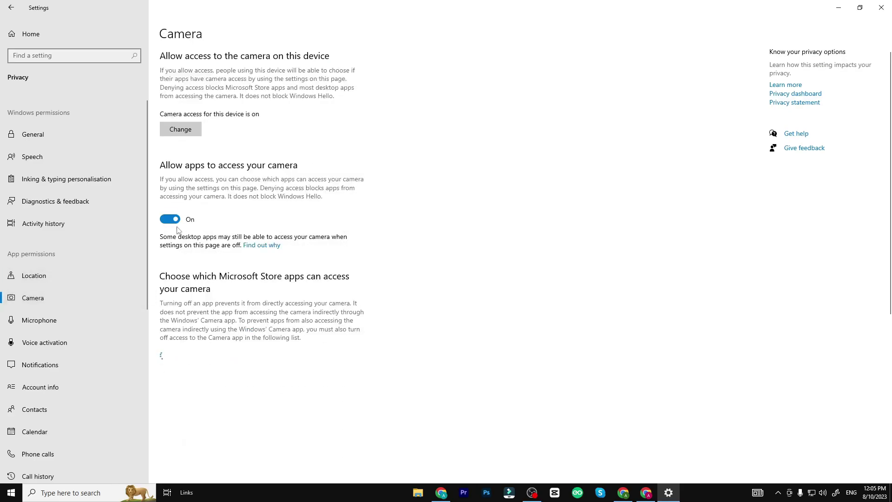
scroll(170, 192, down, 3)
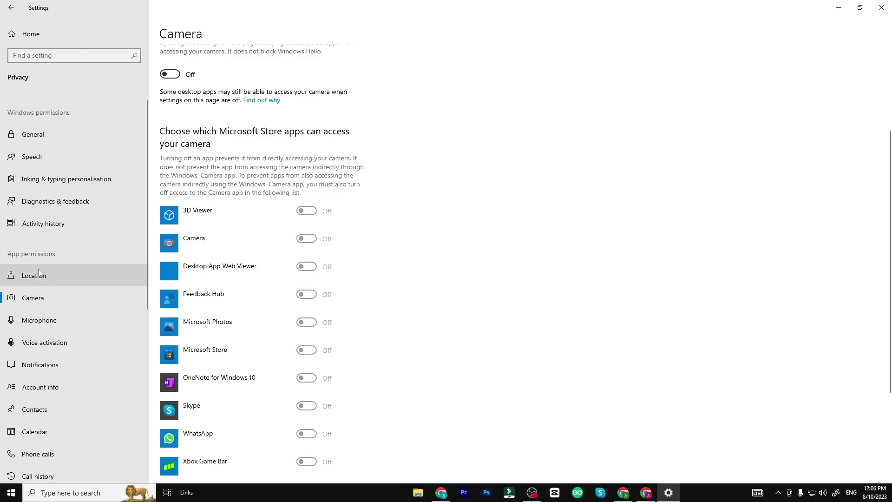
Step: Review the Microphone and Voice activation permissions, and make sure app access to notifications is off
click(46, 318)
click(69, 343)
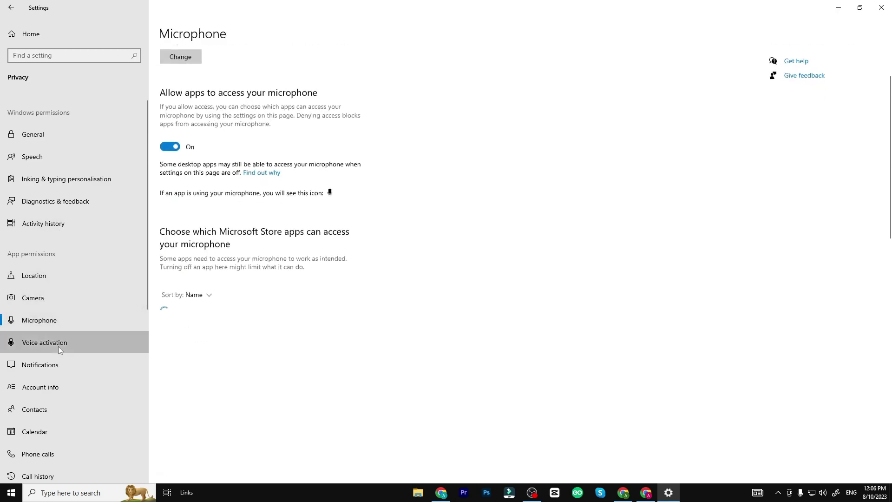
scroll(260, 233, down, 3)
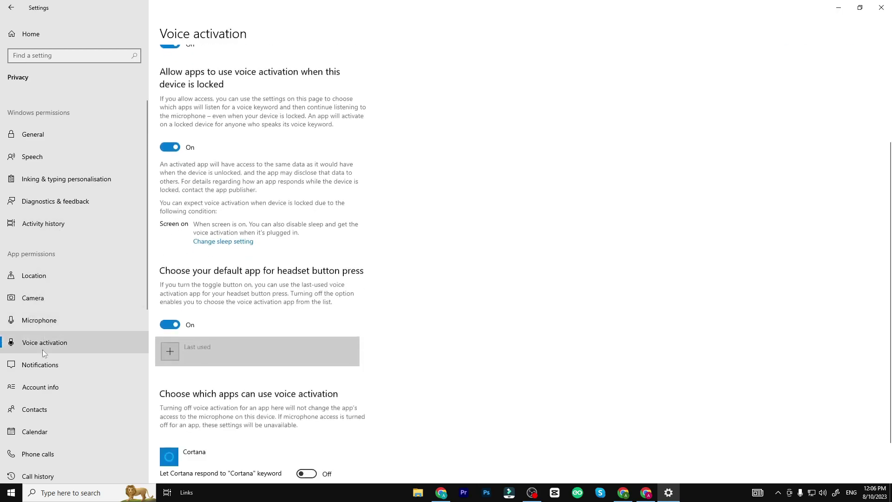
click(69, 365)
scroll(48, 298, down, 3)
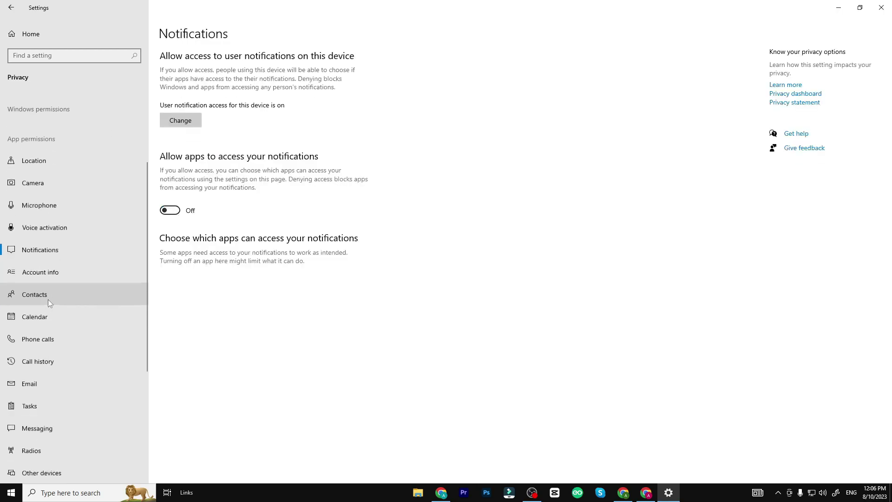
Step: Turn off app access to account info, contacts and the calendar
click(49, 271)
click(173, 214)
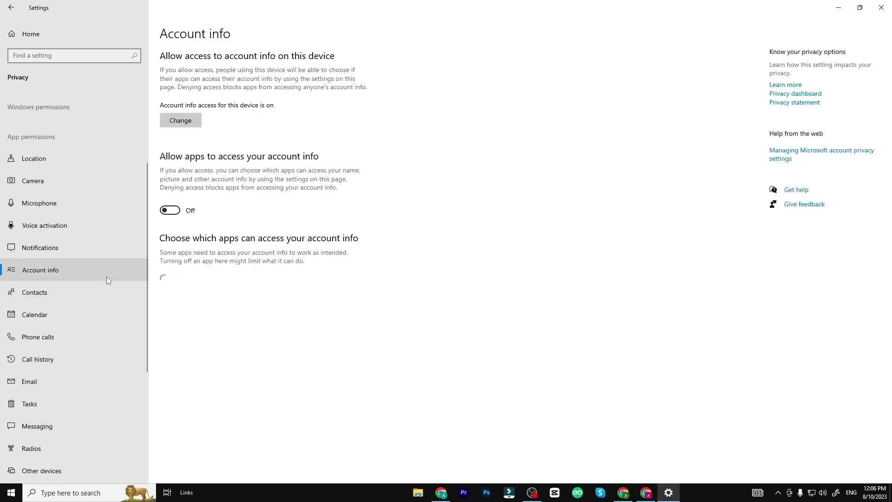
click(74, 299)
click(176, 213)
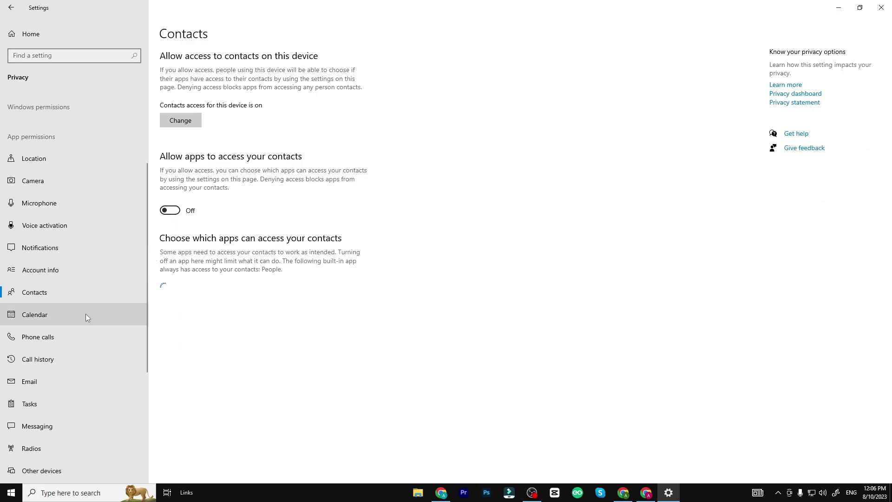
click(88, 313)
click(172, 212)
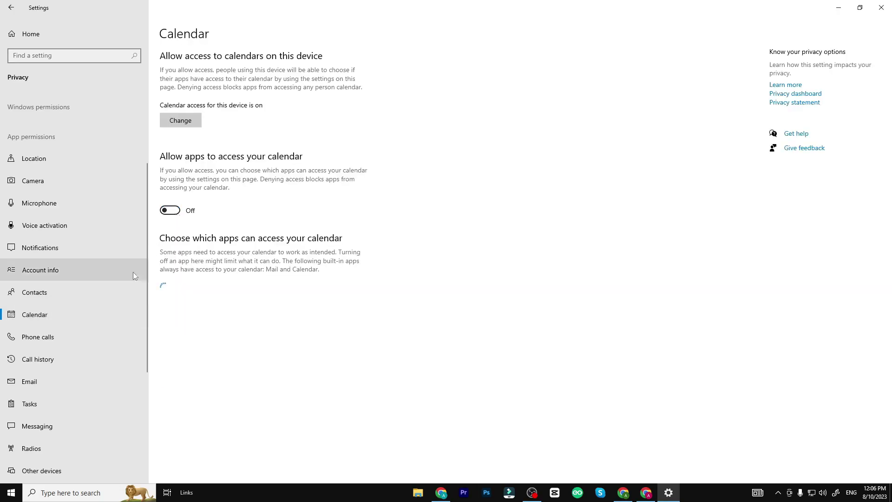
Step: Turn off app access to phone calls, call history and email
click(65, 337)
click(170, 245)
click(64, 363)
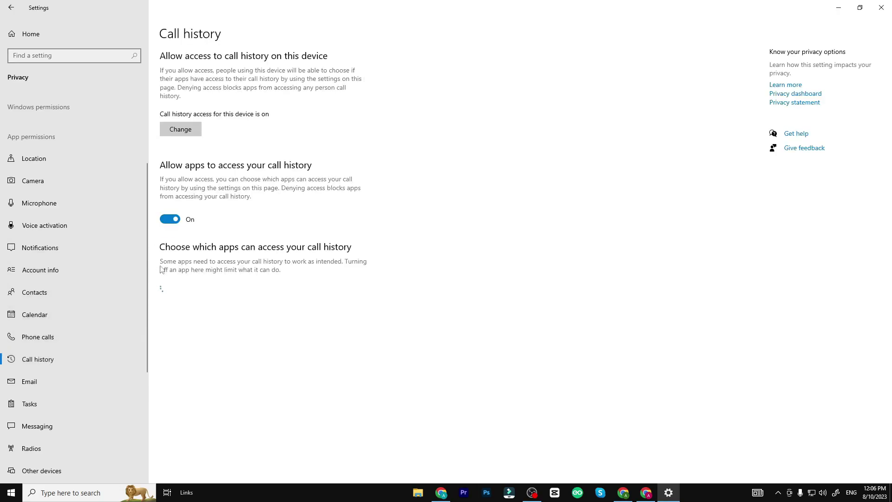
click(176, 222)
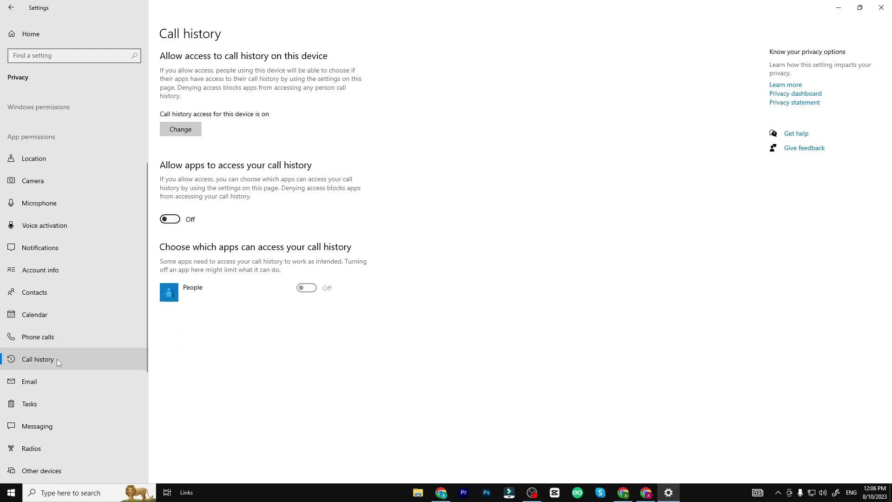
click(52, 379)
click(177, 216)
Step: Turn off app access to tasks and the permission for apps to read or send messages
scroll(58, 277, down, 4)
click(84, 286)
click(172, 211)
click(81, 310)
click(170, 220)
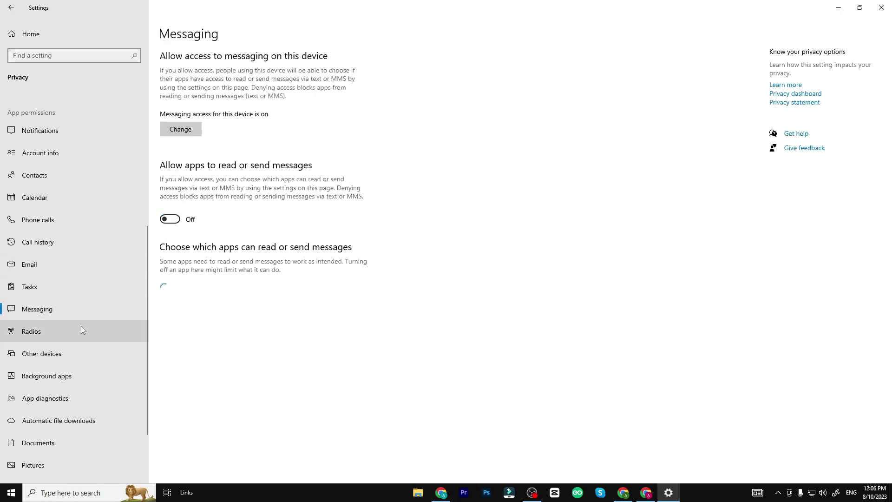
Step: Turn off app control of radios, communication with unpaired devices, and apps running in the background
click(79, 330)
click(170, 211)
click(65, 350)
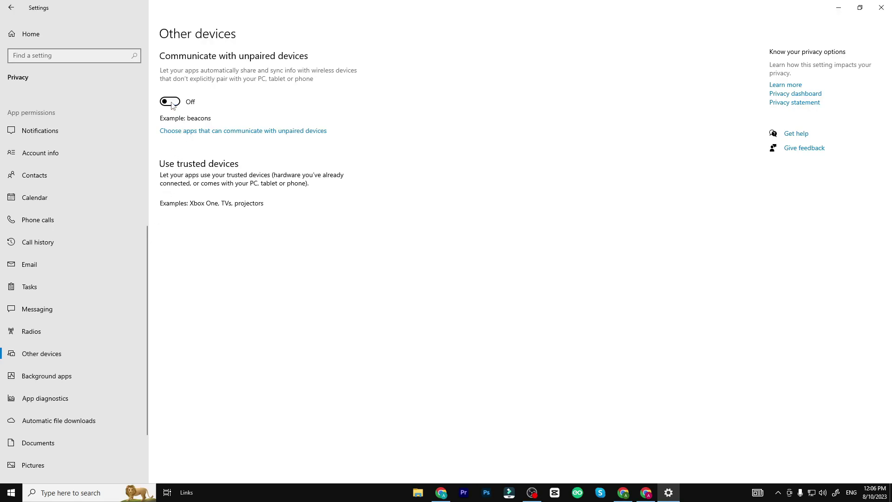
click(56, 375)
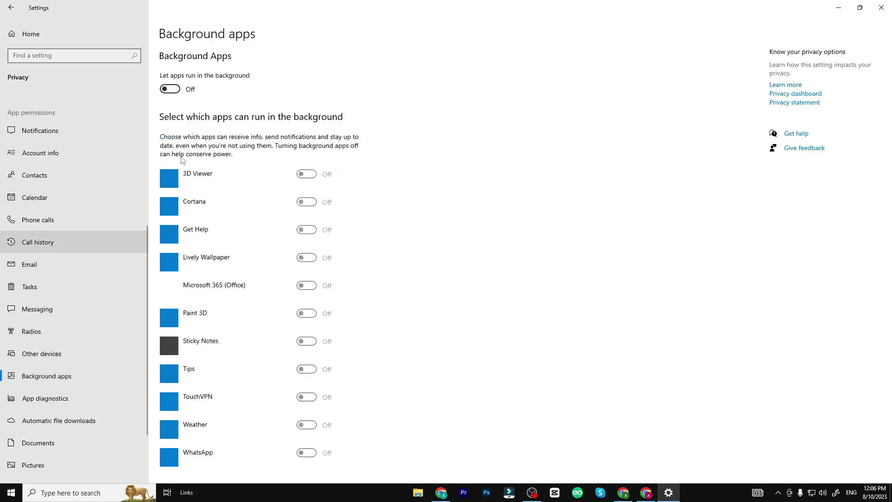
Step: Turn off app access to diagnostic info about other apps and to the documents library
scroll(84, 227, down, 3)
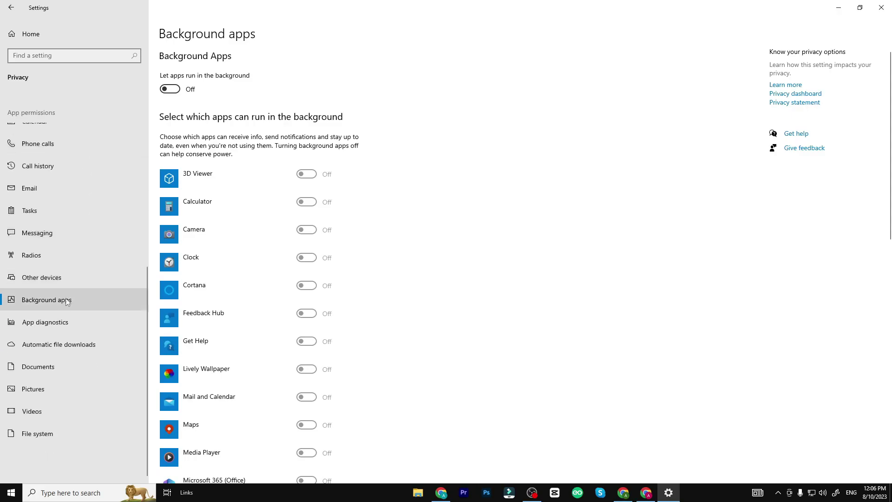
click(61, 321)
click(170, 240)
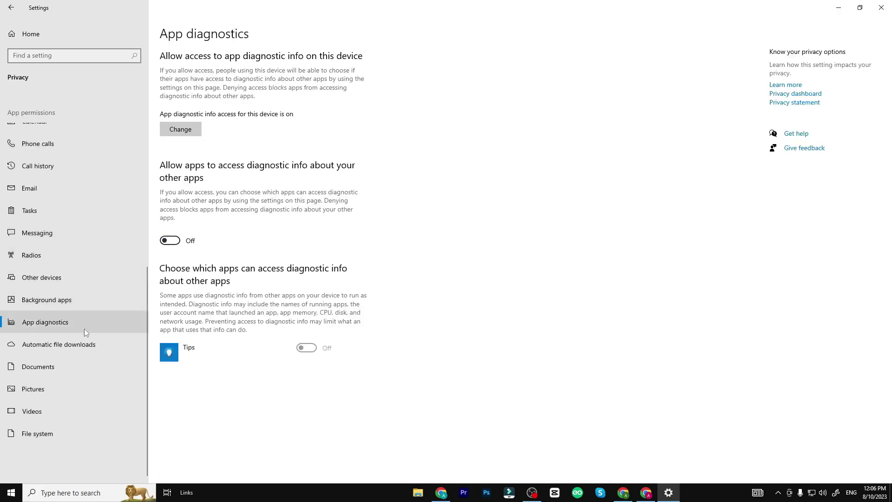
click(104, 344)
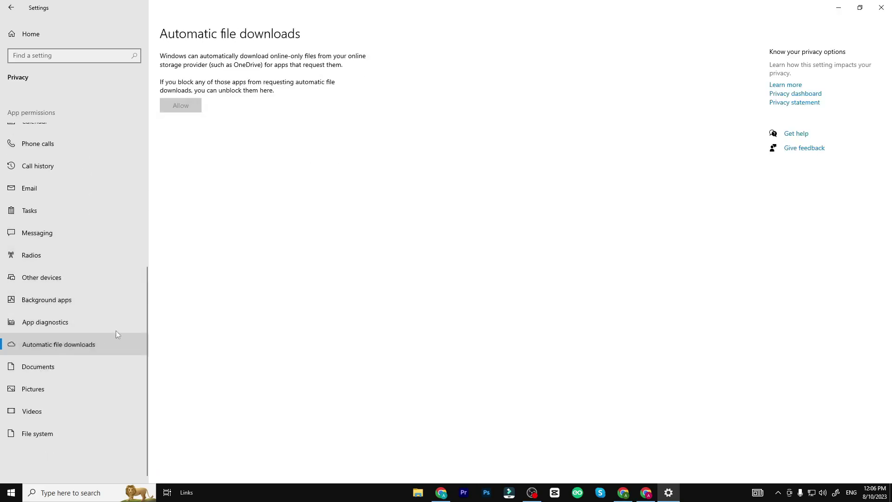
click(60, 372)
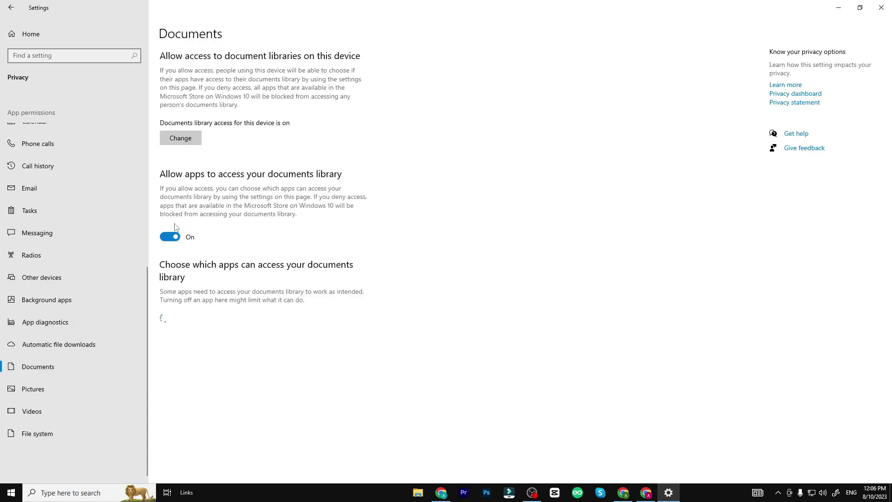
click(177, 238)
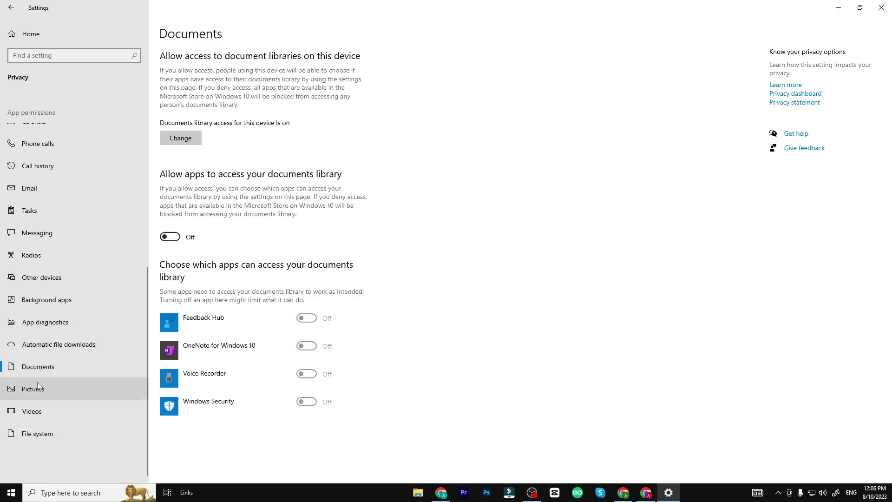
Step: Make sure app access to the pictures and videos libraries is off, and open the file system permission
click(51, 382)
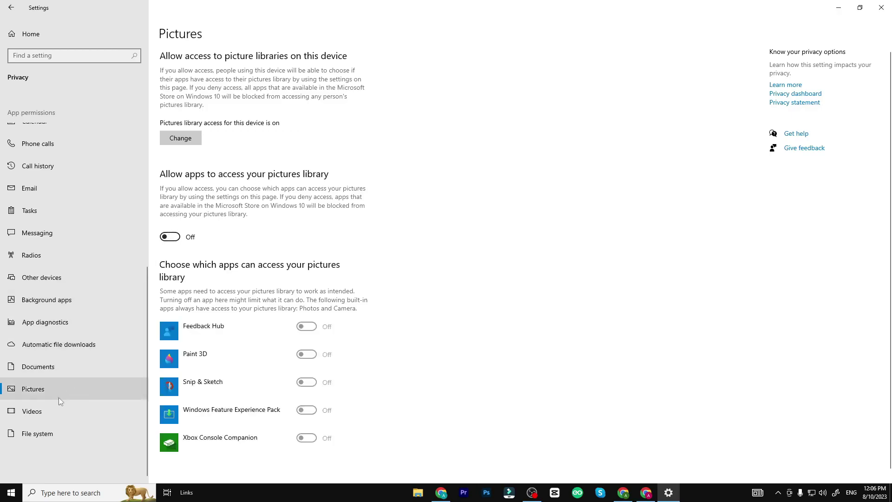
click(48, 412)
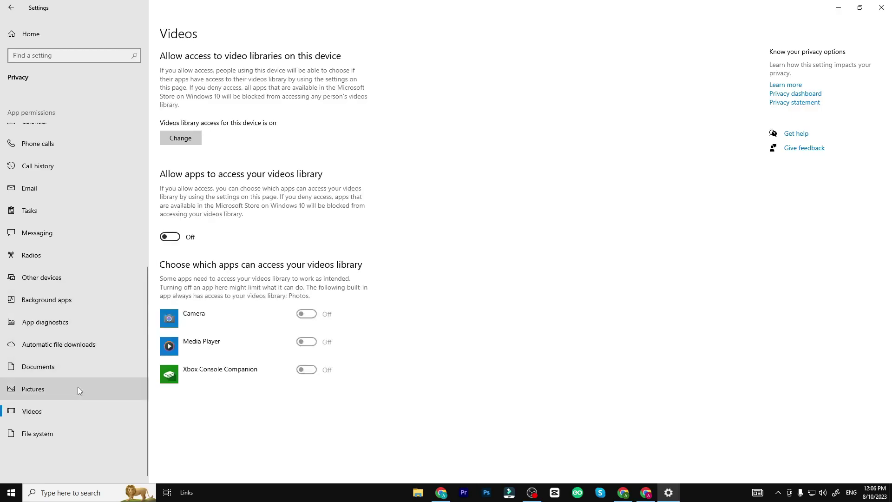
click(93, 433)
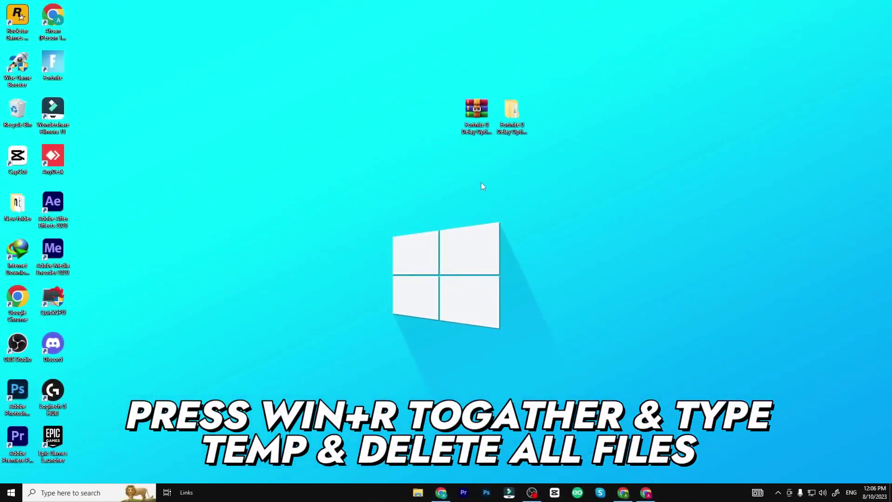
Step: Open the Windows temp folder by running the command "temp"
key(super+r)
drag(111, 391, 441, 174)
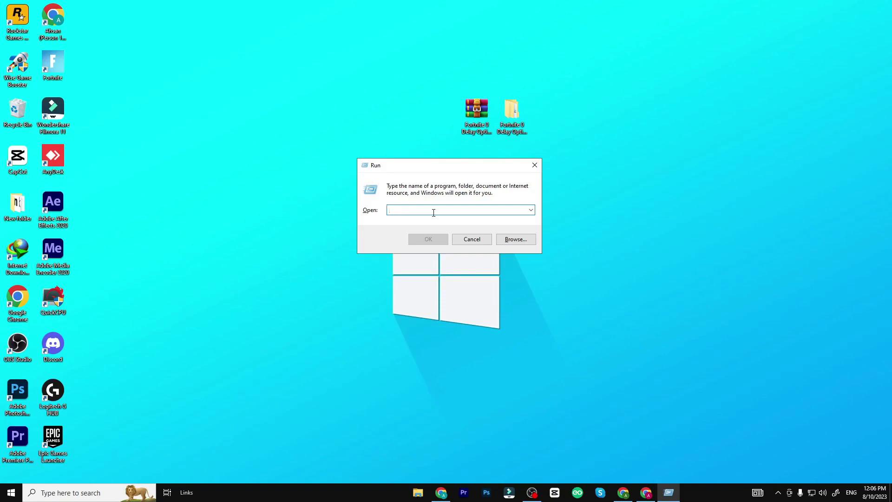
text(tem)
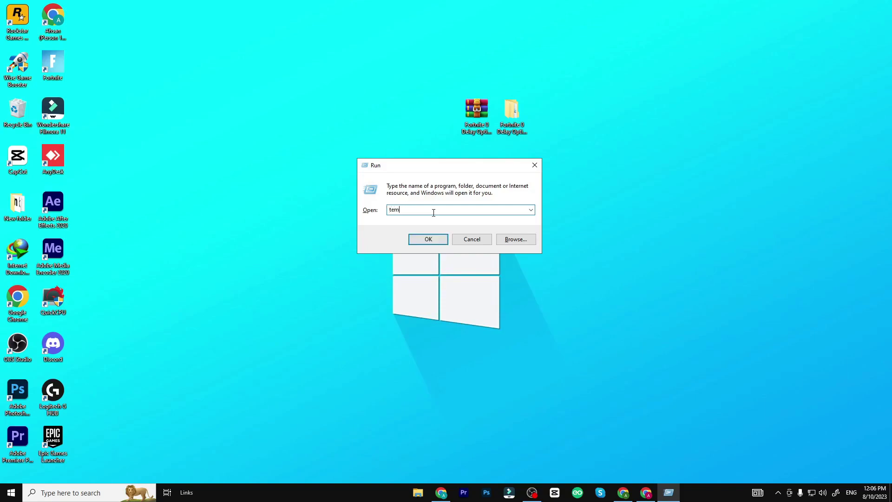
text(p)
key(Return)
Step: Delete all files in the Windows temp folder and close the folder
key(ctrl+a)
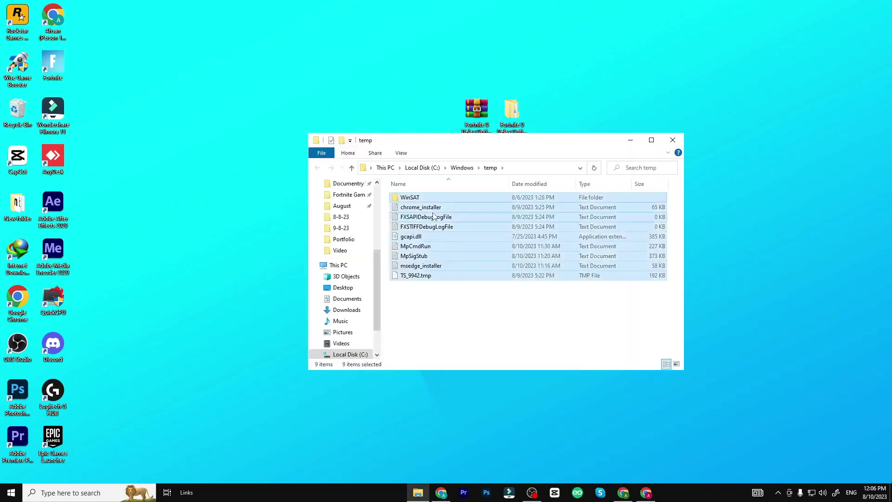
right_click(434, 217)
click(467, 331)
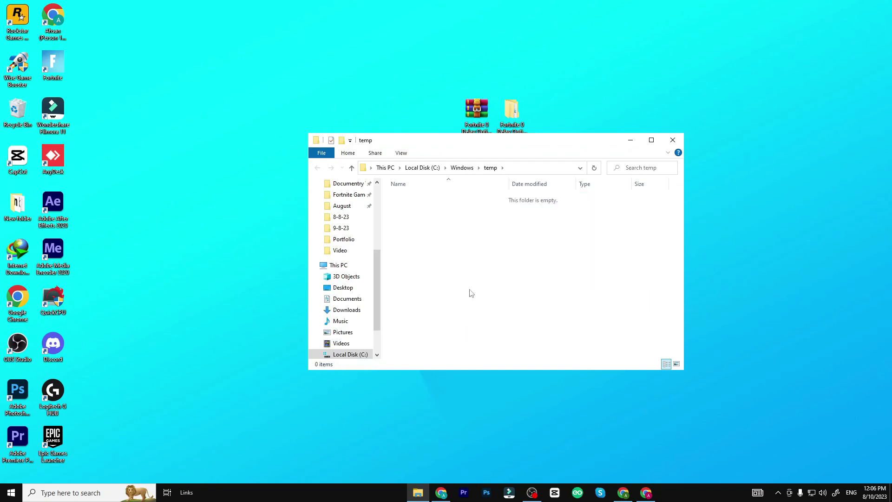
click(673, 141)
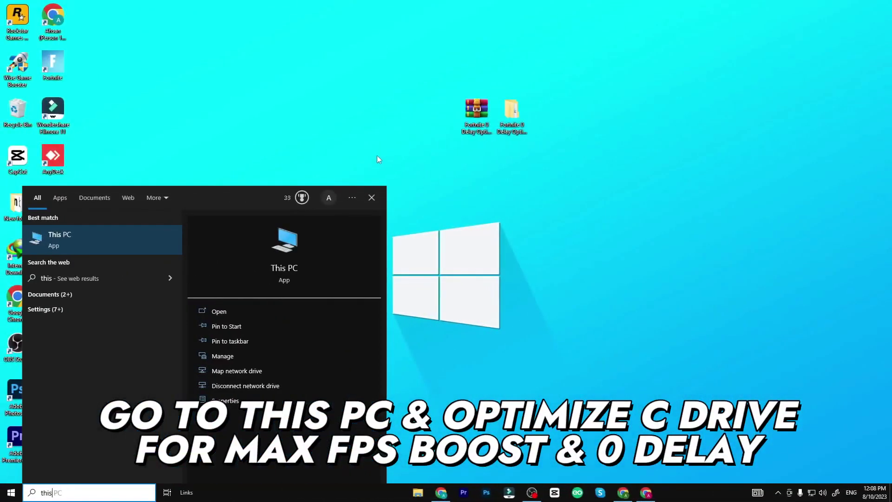
Step: Optimise the C: drive using the optimise and defragment tool in its properties
click(65, 240)
right_click(442, 321)
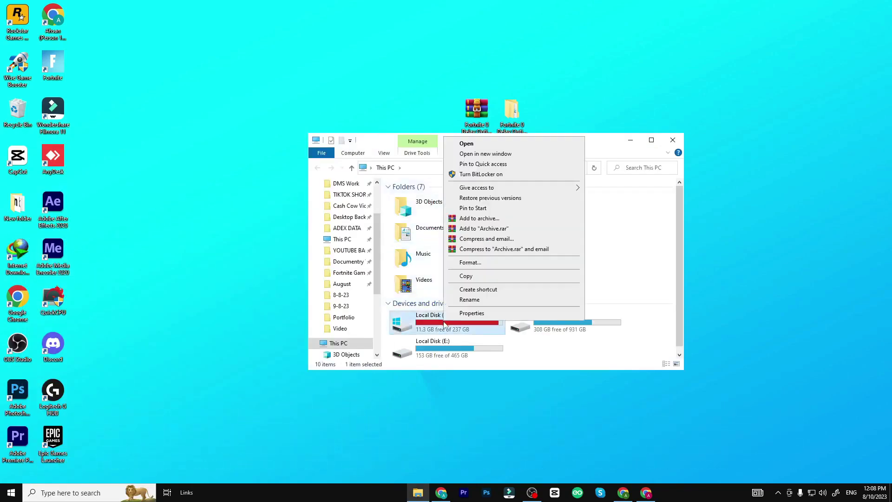
click(471, 315)
click(508, 279)
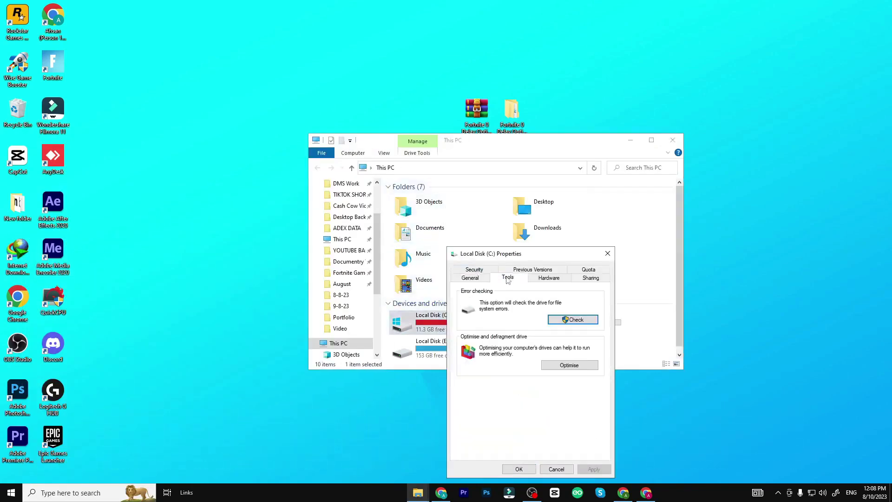
click(572, 365)
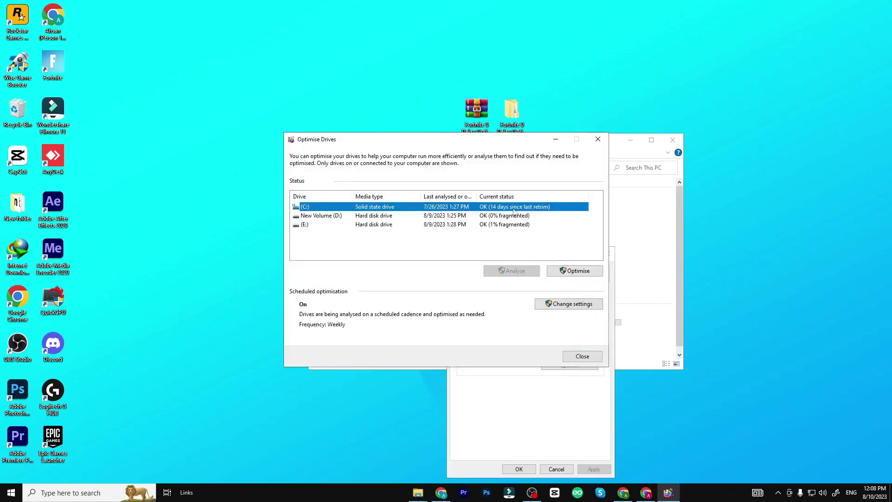
click(568, 271)
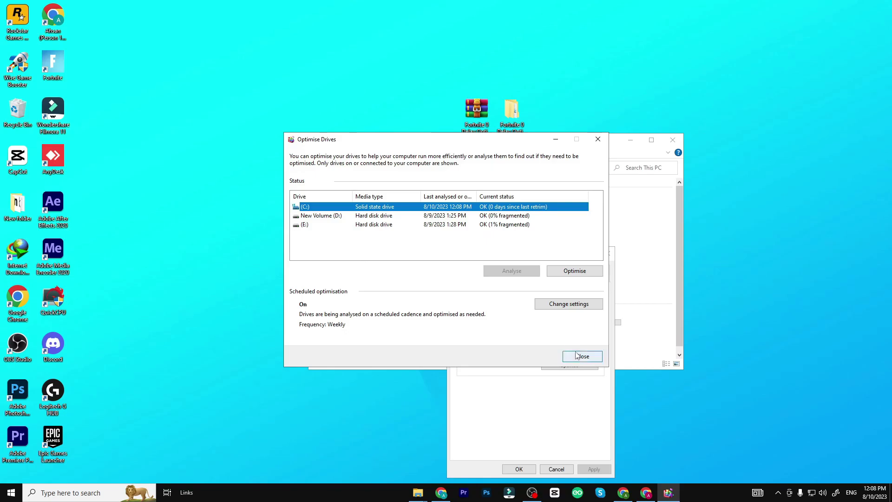
click(578, 356)
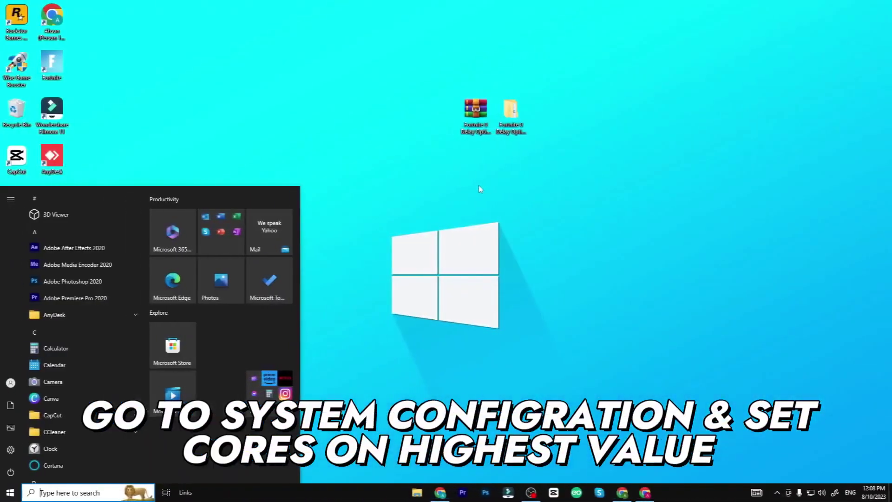
Step: Set the number of processors to 8 in System Configuration's advanced boot options and save the configuration
text(sys)
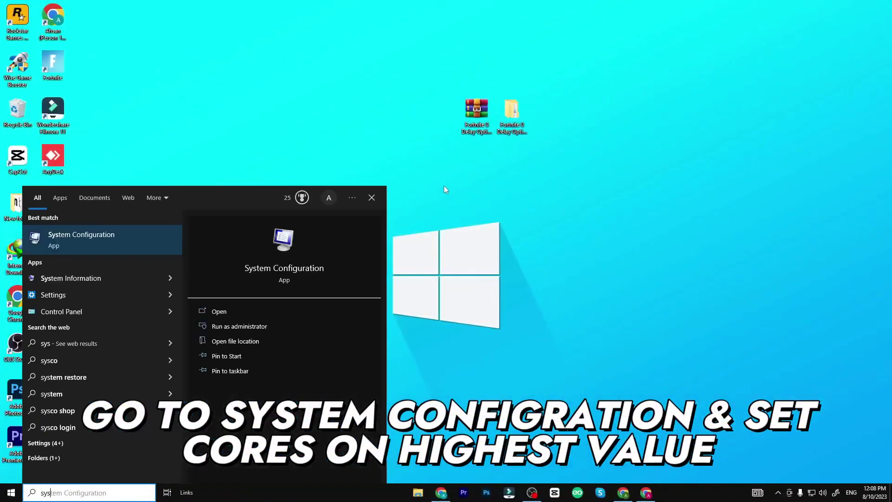
click(62, 236)
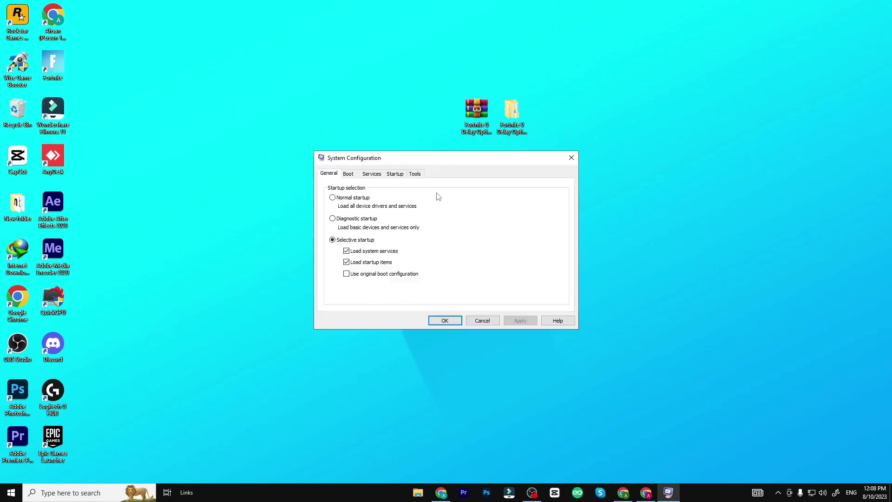
click(349, 175)
click(352, 241)
click(390, 176)
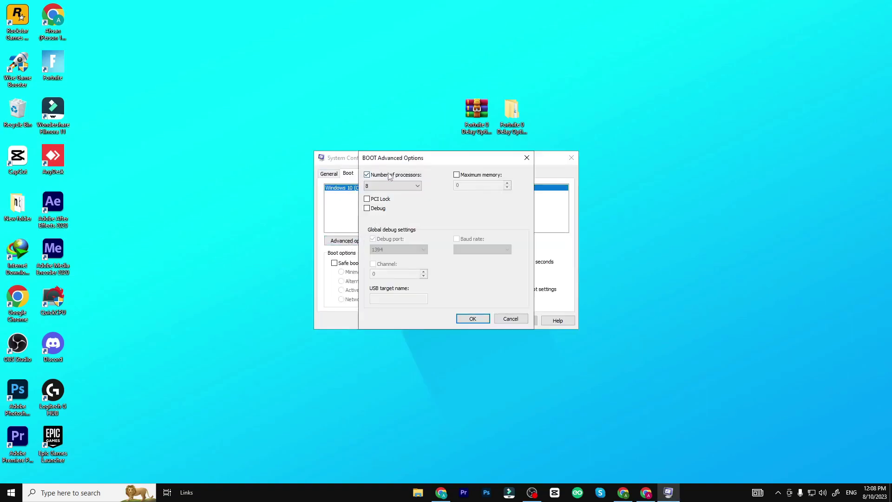
click(390, 186)
click(376, 236)
click(472, 319)
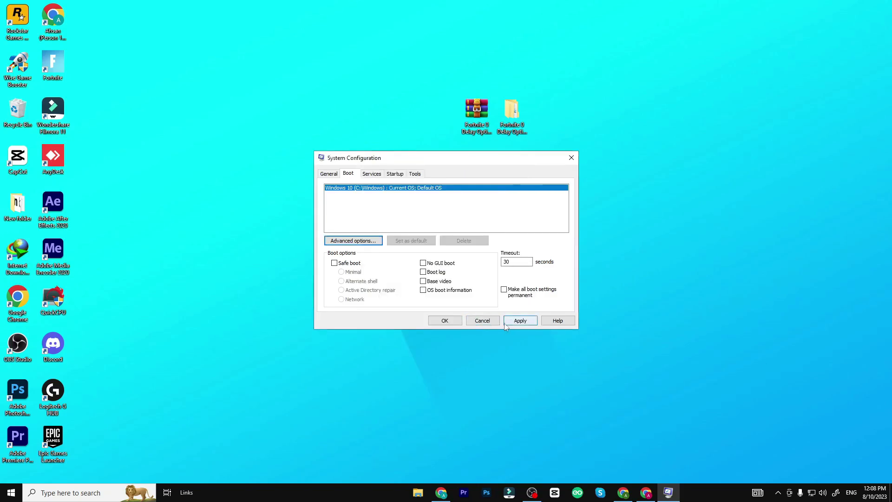
click(440, 324)
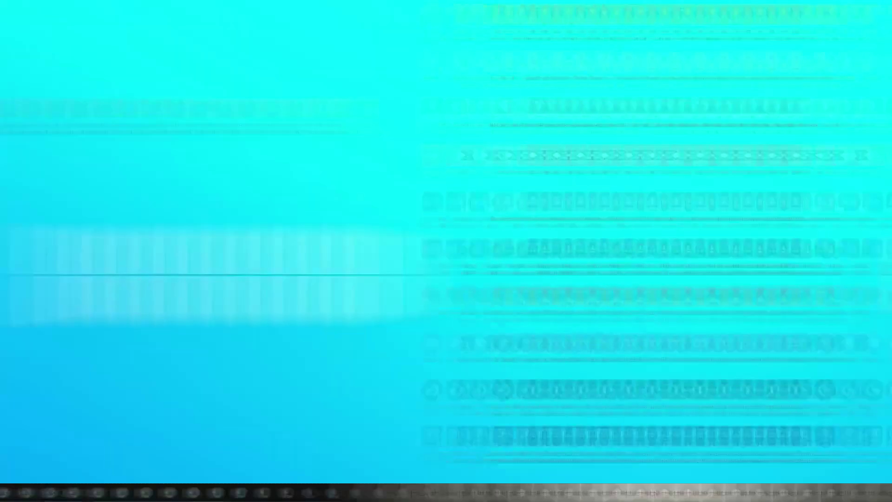
Step: Open Windows Services and select the SysMain service
key(super)
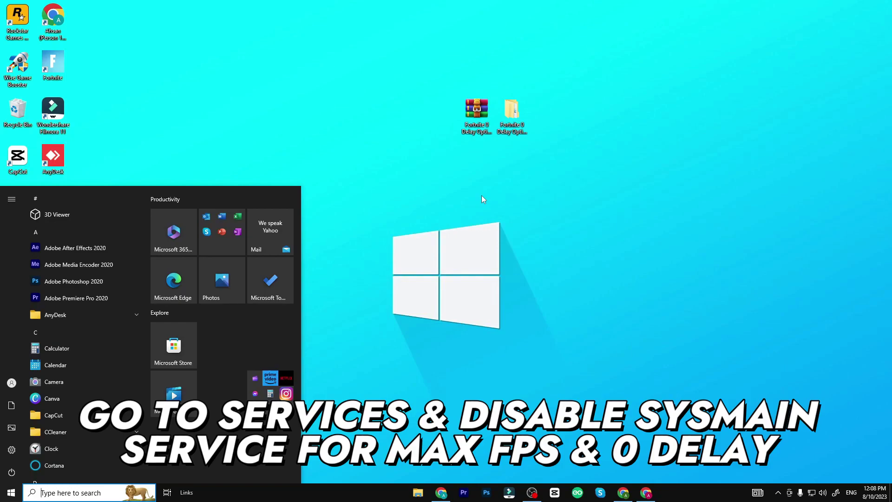
text(ser)
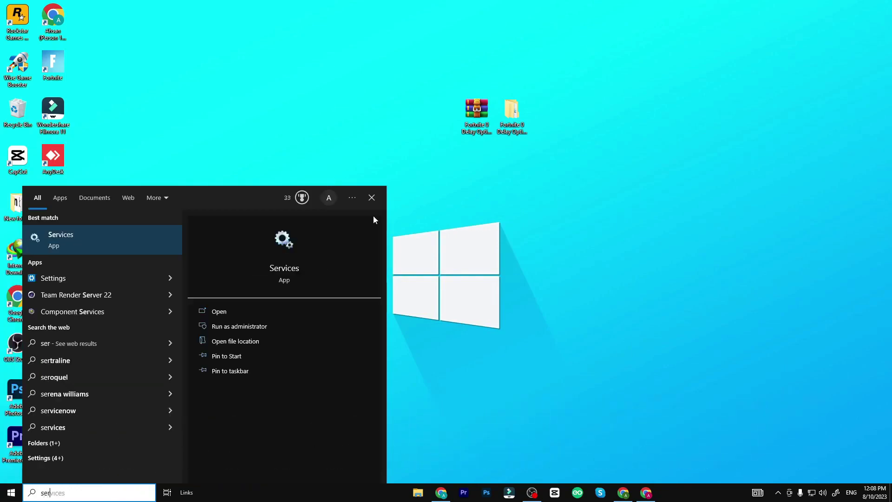
click(65, 236)
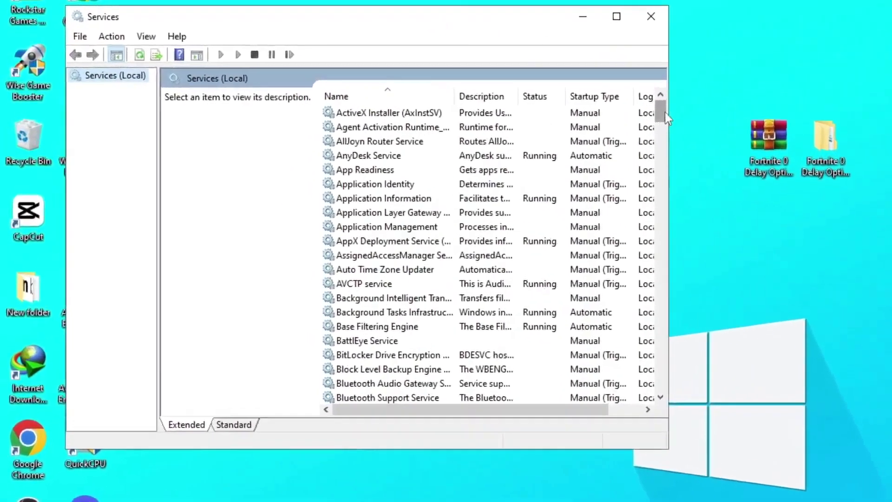
drag(412, 88, 412, 129)
drag(713, 170, 700, 325)
click(417, 392)
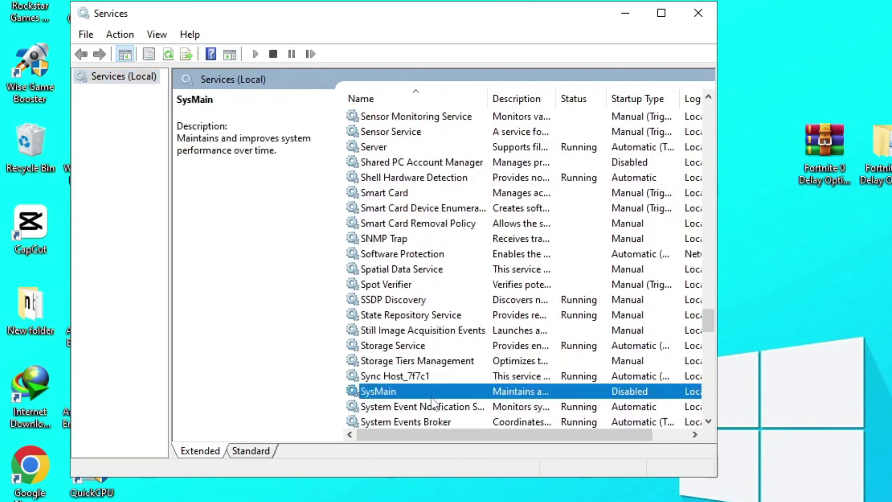
Step: Set the SysMain service's startup type to Disabled, apply it and close Services
right_click(401, 395)
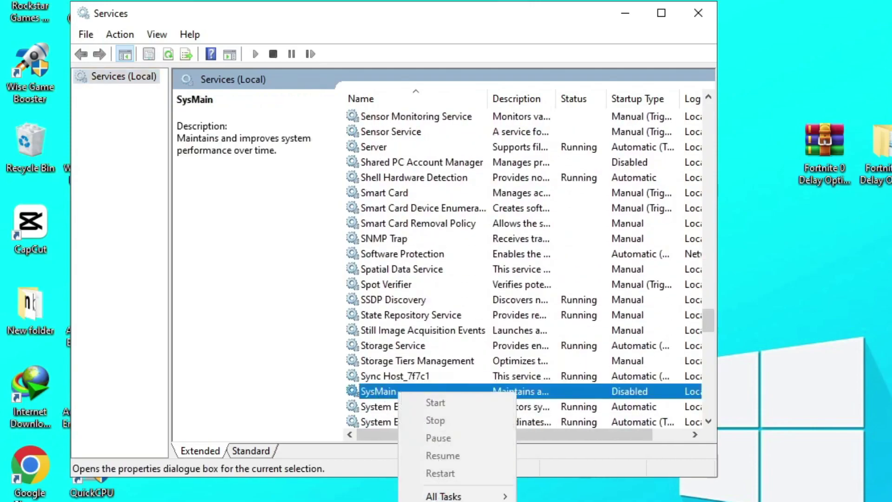
key(Return)
click(460, 231)
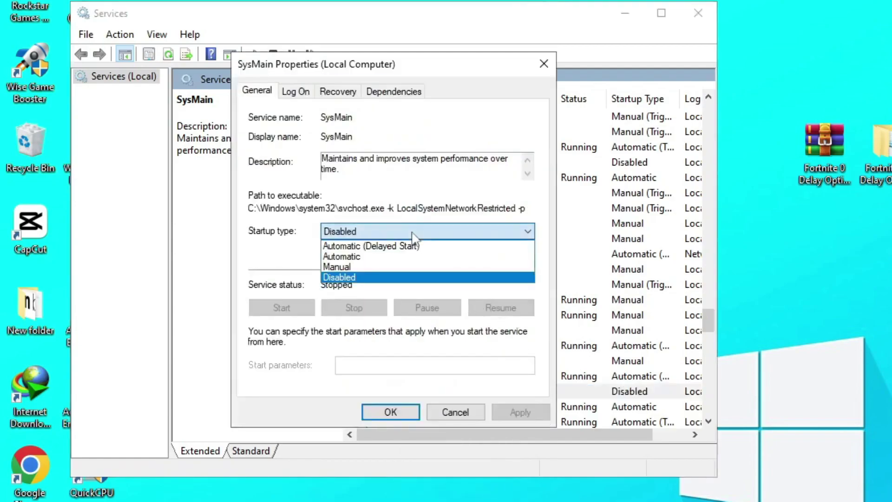
click(342, 277)
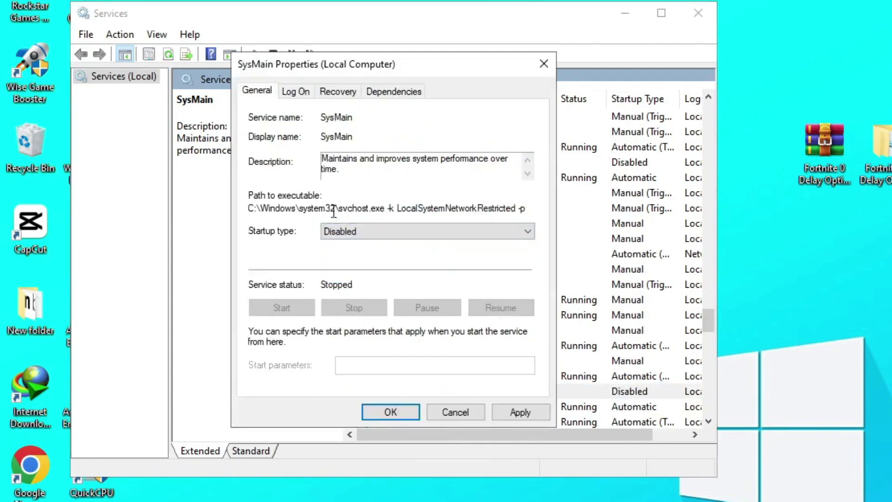
click(519, 412)
key(Return)
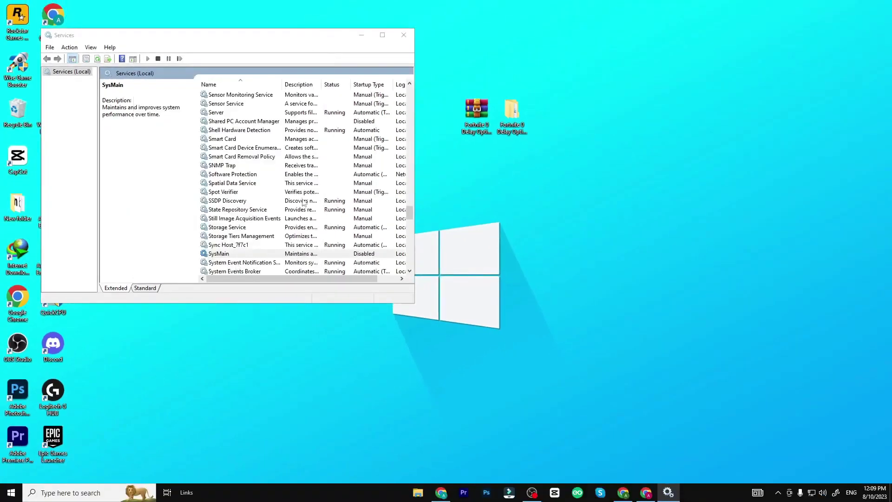
click(404, 36)
Step: Refresh the desktop
right_click(458, 156)
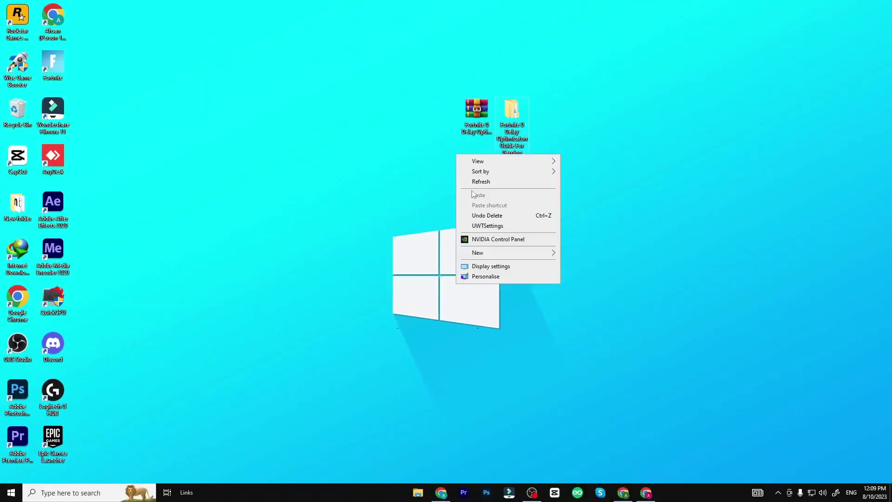
click(468, 182)
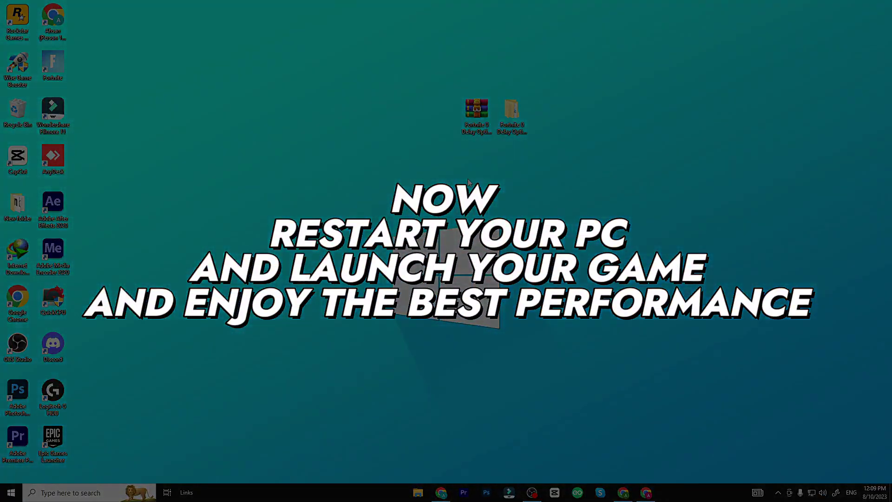